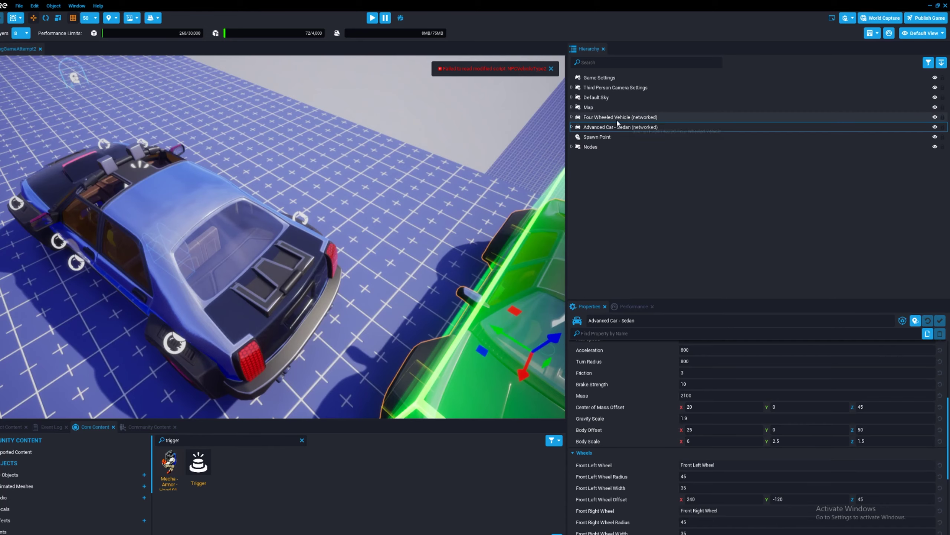
# - Search the core content for "car" and place an Advanced Car - Pickup Truck on the platform beside the sedan
pyautogui.moveTo(413, 213); pyautogui.dragTo(454, 159, button='right')
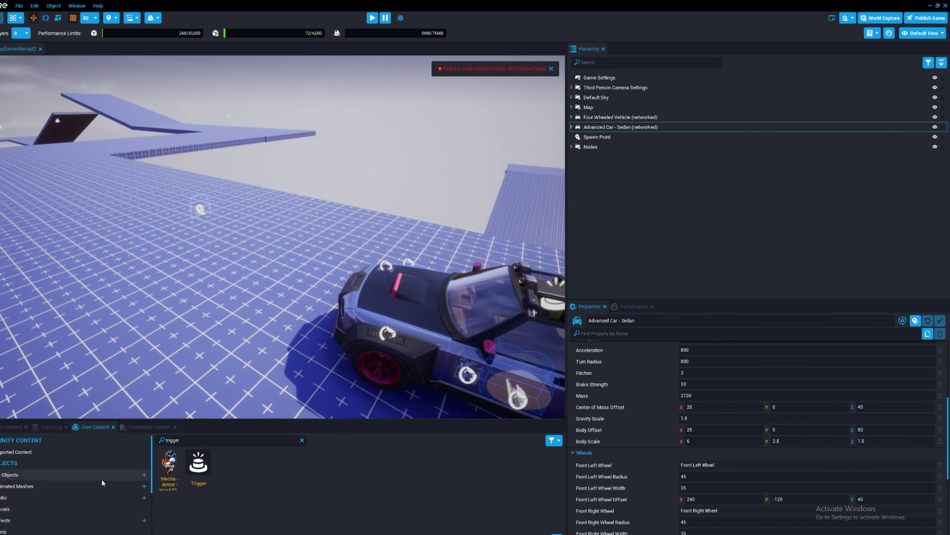
pyautogui.moveTo(198, 441); pyautogui.dragTo(95, 437)
pyautogui.write('car')
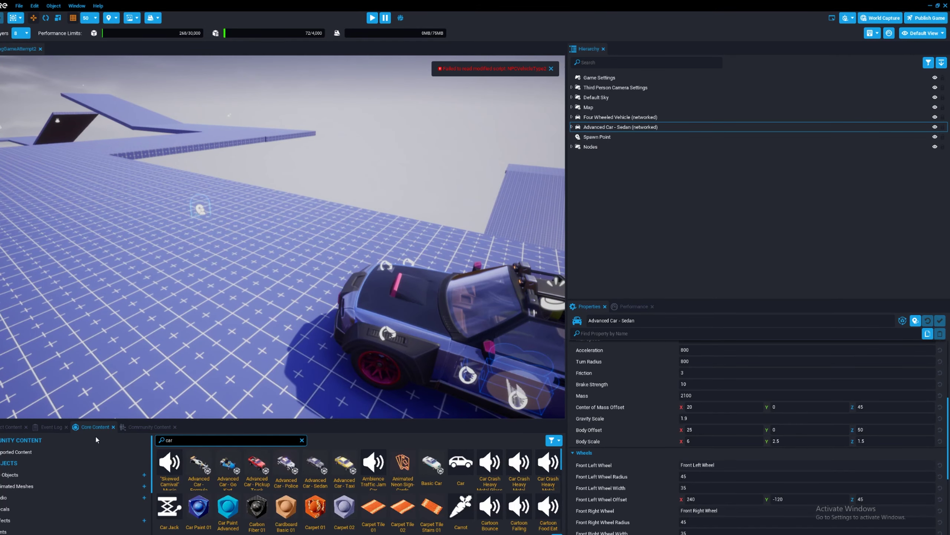
pyautogui.moveTo(445, 314); pyautogui.dragTo(417, 331, button='right')
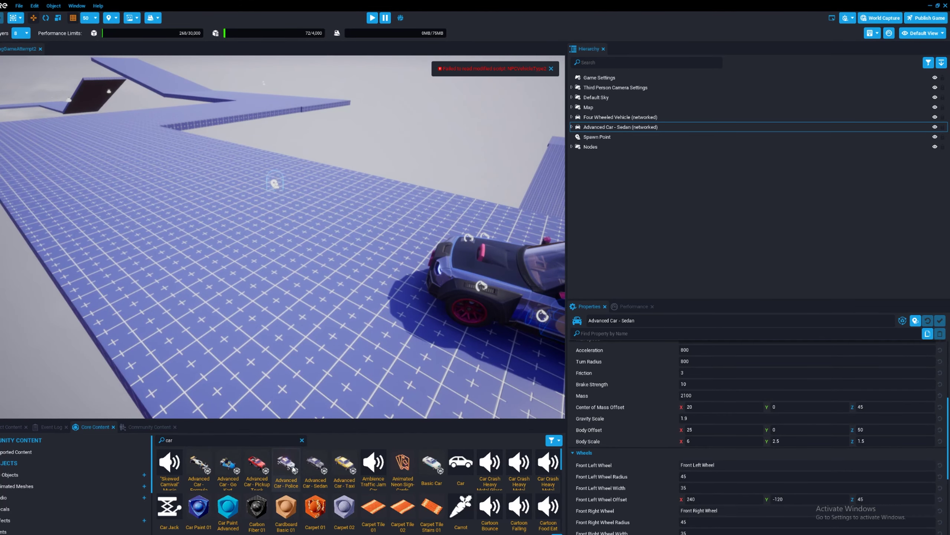
pyautogui.moveTo(256, 466); pyautogui.dragTo(250, 329)
pyautogui.press('s')
pyautogui.moveTo(249, 328); pyautogui.dragTo(345, 232, button='right')
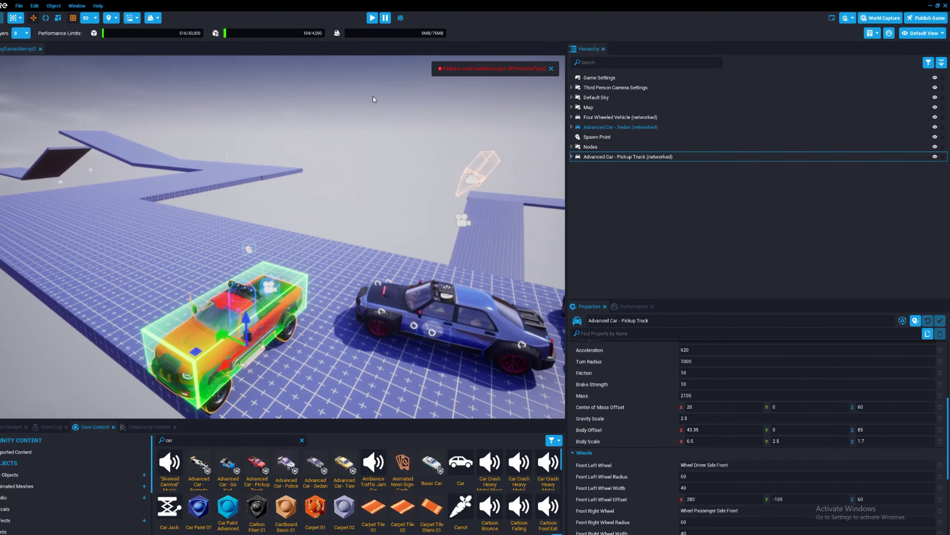
# - Run the game preview, get into the pickup truck, test-drive it, and end the preview
pyautogui.click(372, 18)
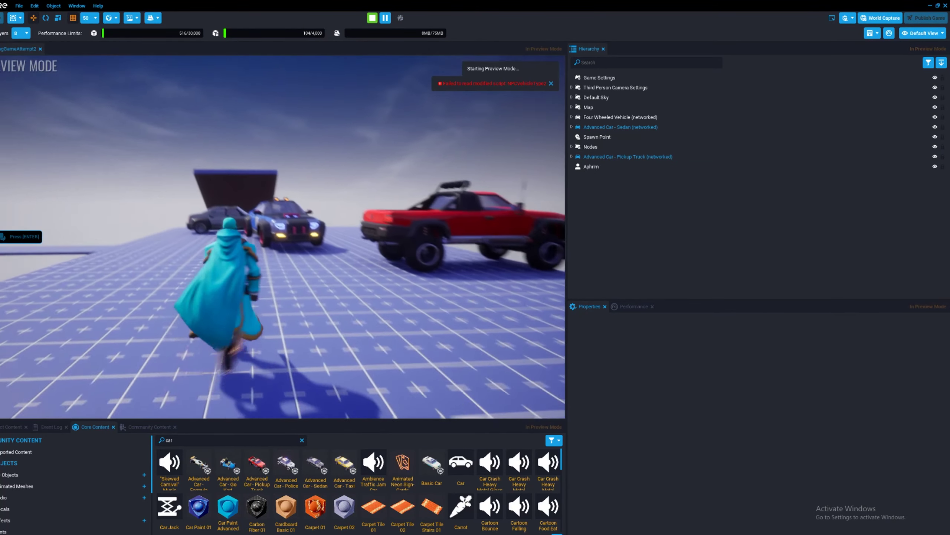
pyautogui.press('w')
pyautogui.press('f')
pyautogui.press('w')
pyautogui.click(372, 18)
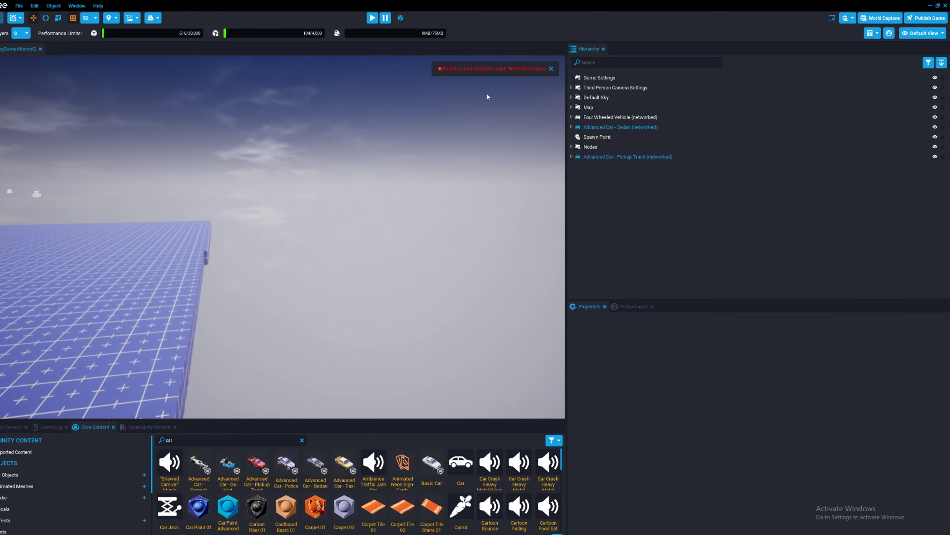
# - Set the Advanced Car - Pickup Truck's Center of Mass Offset X to 150
pyautogui.doubleClick(647, 159)
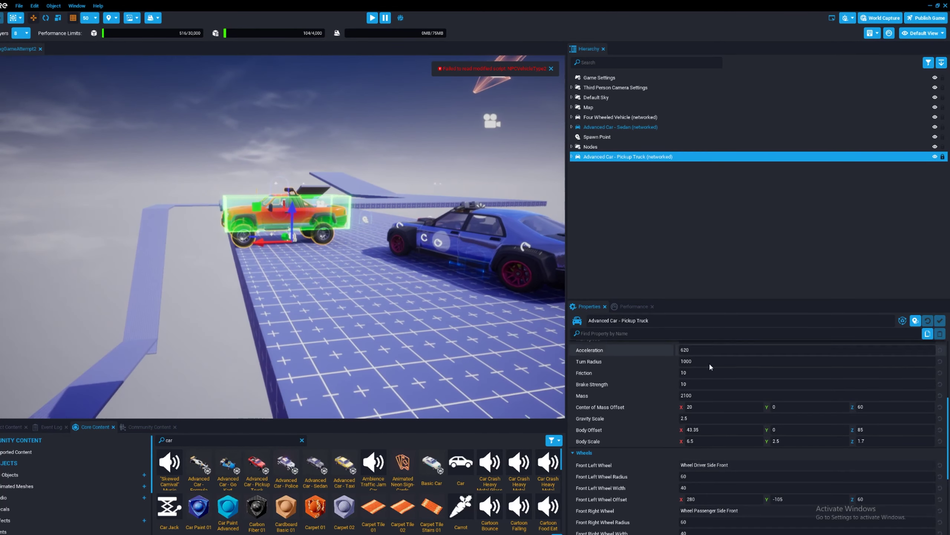
pyautogui.scroll(3, 711, 366)
pyautogui.moveTo(284, 262); pyautogui.dragTo(322, 228, button='right')
pyautogui.press('w')
pyautogui.click(696, 480)
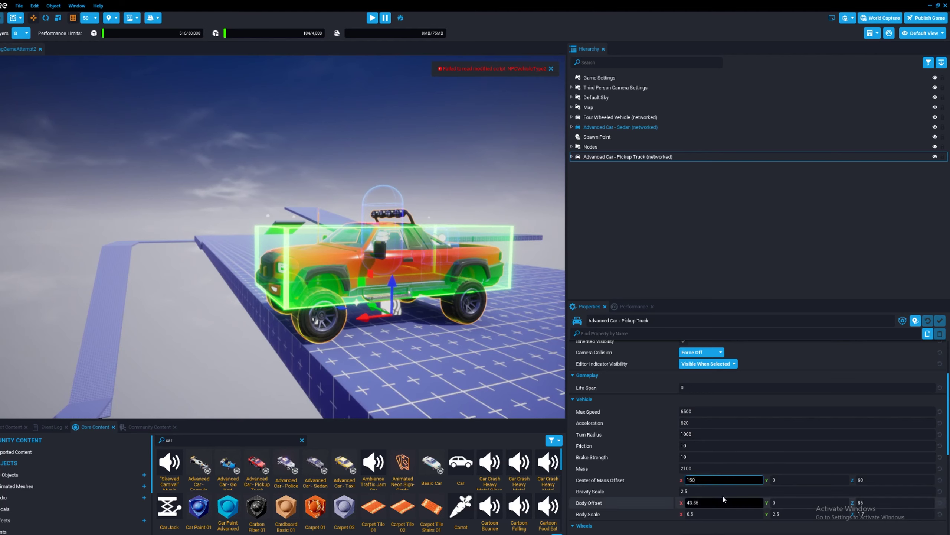
# - Preview the game again, test how the pickup truck steers with the changed center of mass, and stop the preview
pyautogui.click(372, 18)
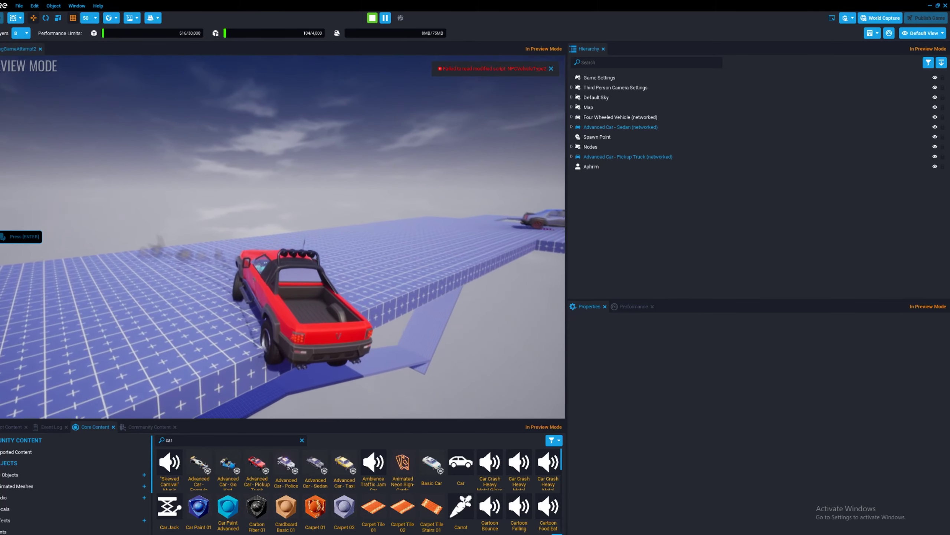
pyautogui.press('w')
pyautogui.press('d')
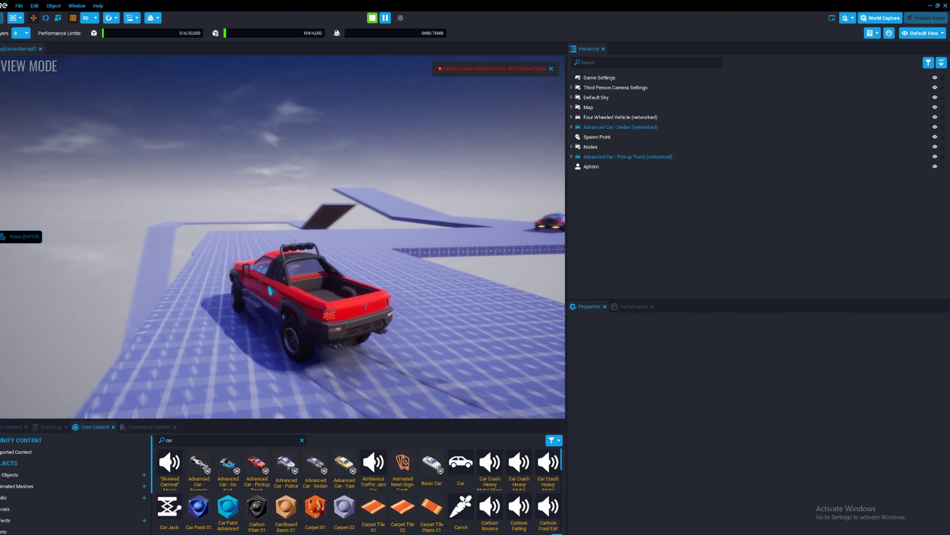
pyautogui.press('Escape')
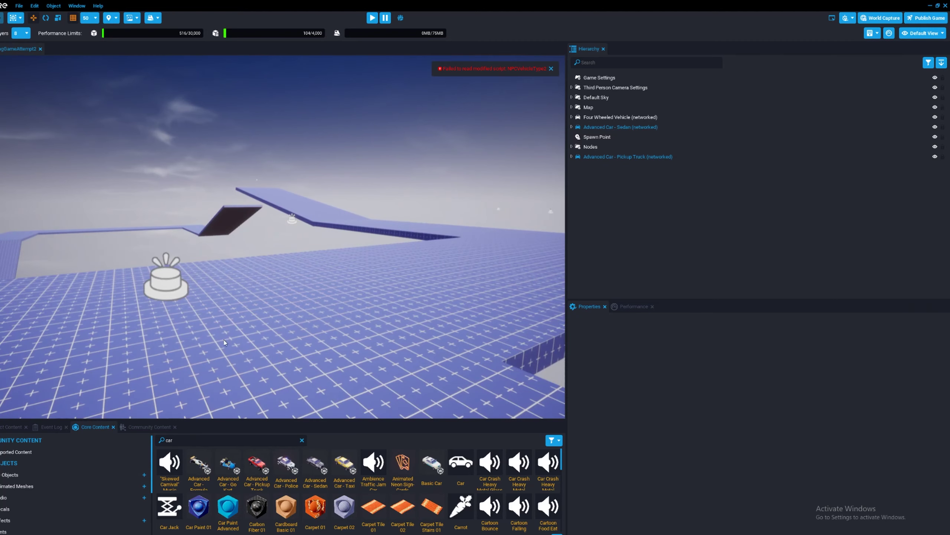
# - Search the community content for vehicles and import the Cargo Van
pyautogui.click(148, 427)
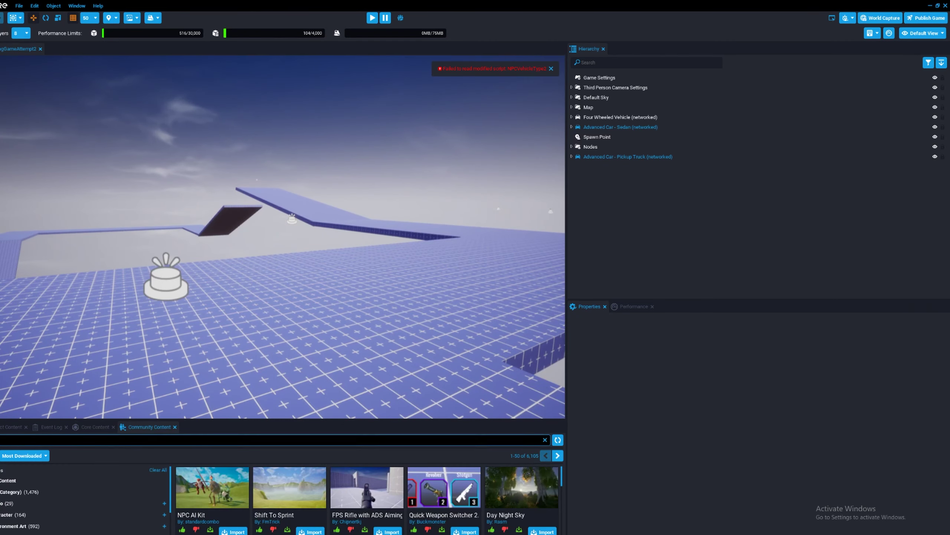
pyautogui.press('Return')
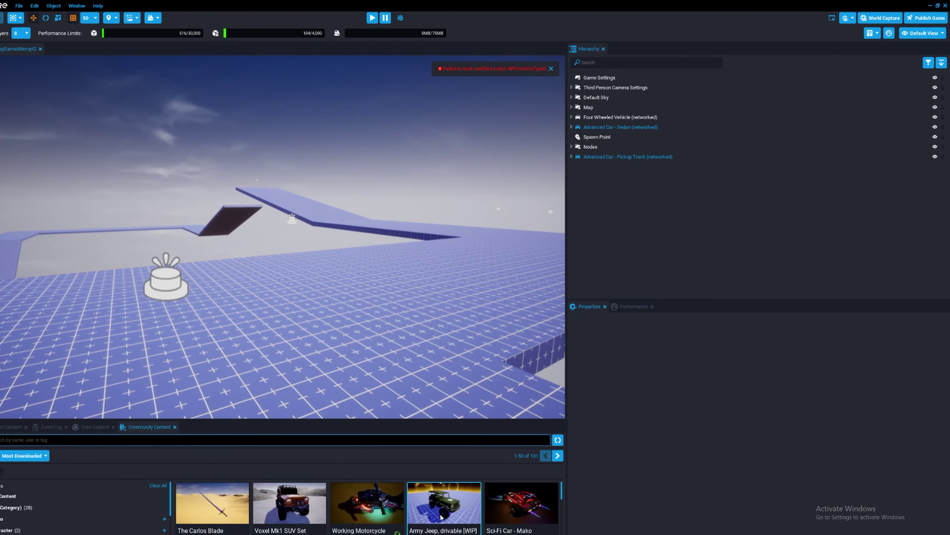
pyautogui.scroll(-5, 443, 494)
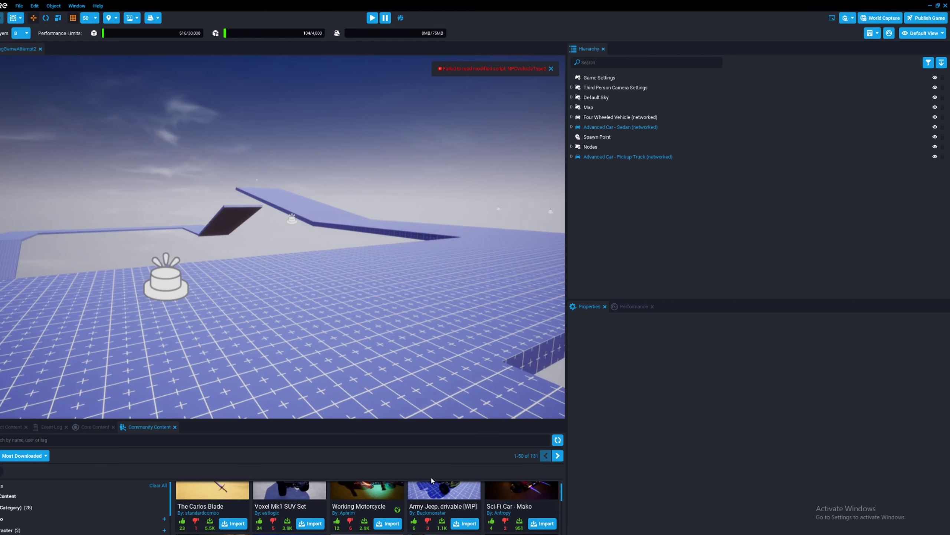
pyautogui.scroll(-2, 385, 511)
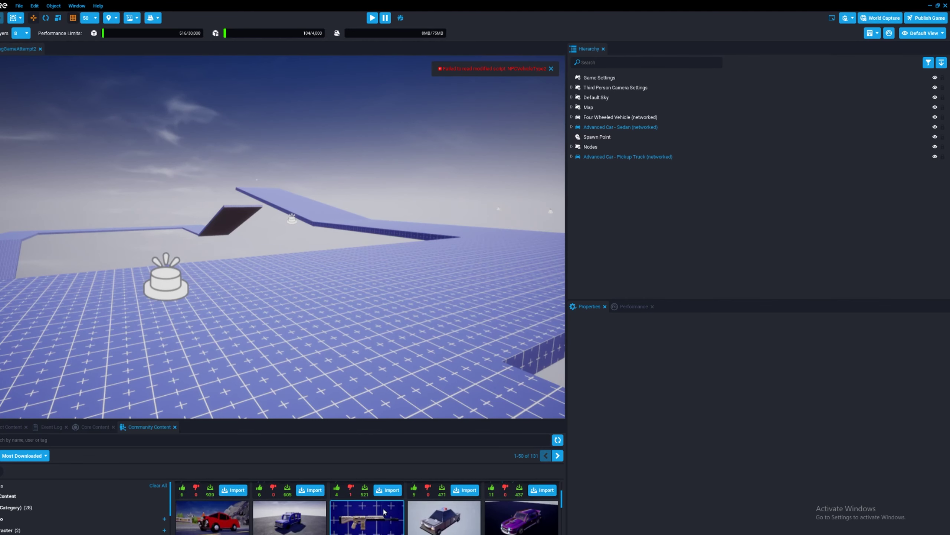
pyautogui.scroll(2, 381, 511)
pyautogui.click(321, 533)
pyautogui.click(408, 291)
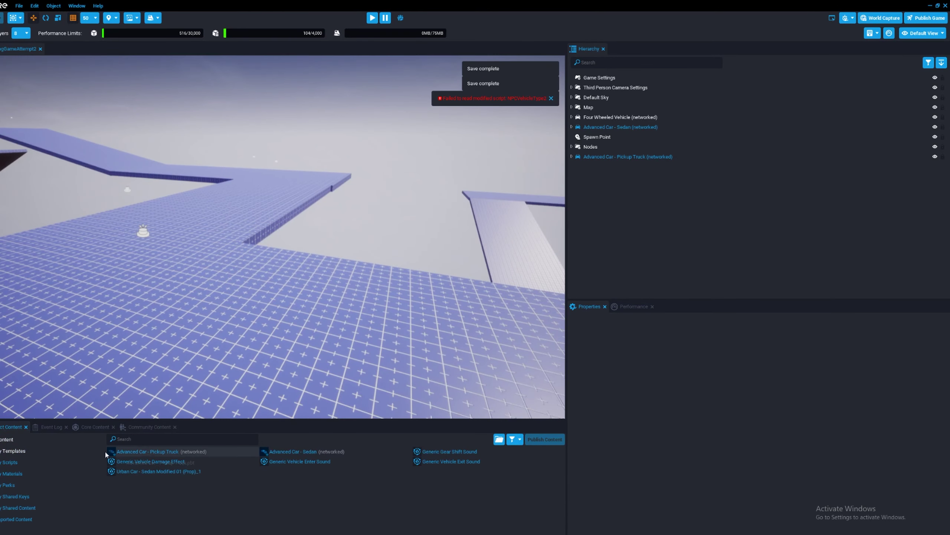
# - Look for "cargo" in the project content, and place the imported Cargo Van from the core content on the platform
pyautogui.click(168, 438)
pyautogui.write('car')
pyautogui.write('ge')
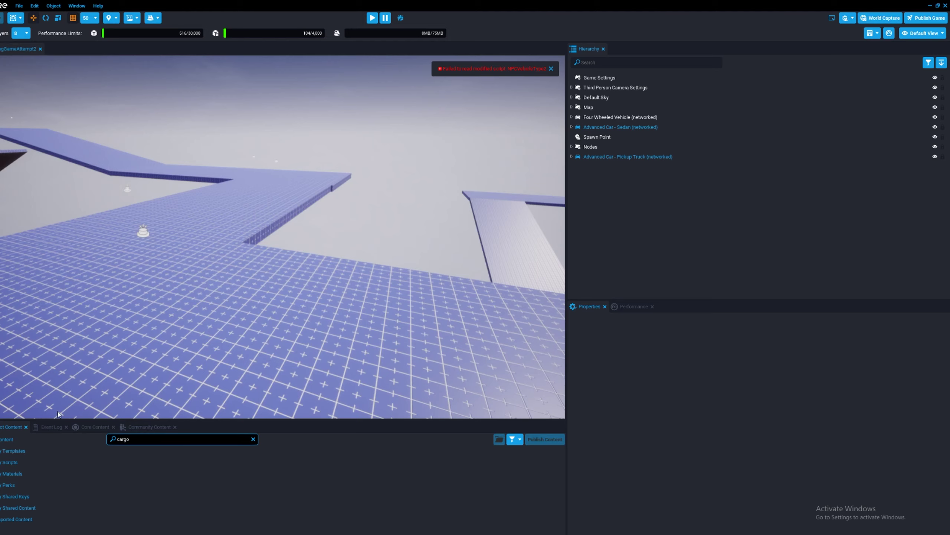
pyautogui.click(93, 427)
pyautogui.moveTo(185, 423); pyautogui.dragTo(194, 322)
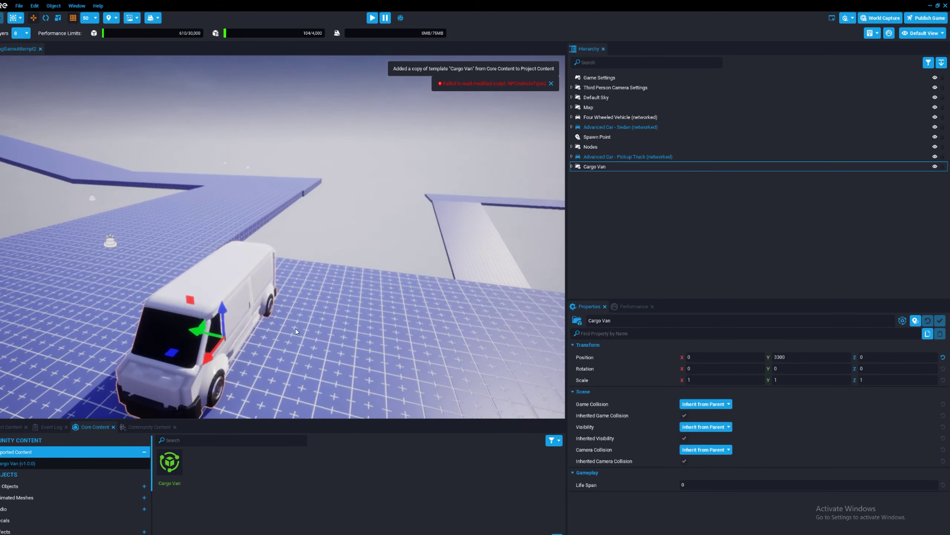
# - Find Four Wheeled Vehicle in the core content with the search "vehicle" and add it to the scene with the Cargo Van inside its ClientContext
pyautogui.click(212, 441)
pyautogui.write('4 whee')
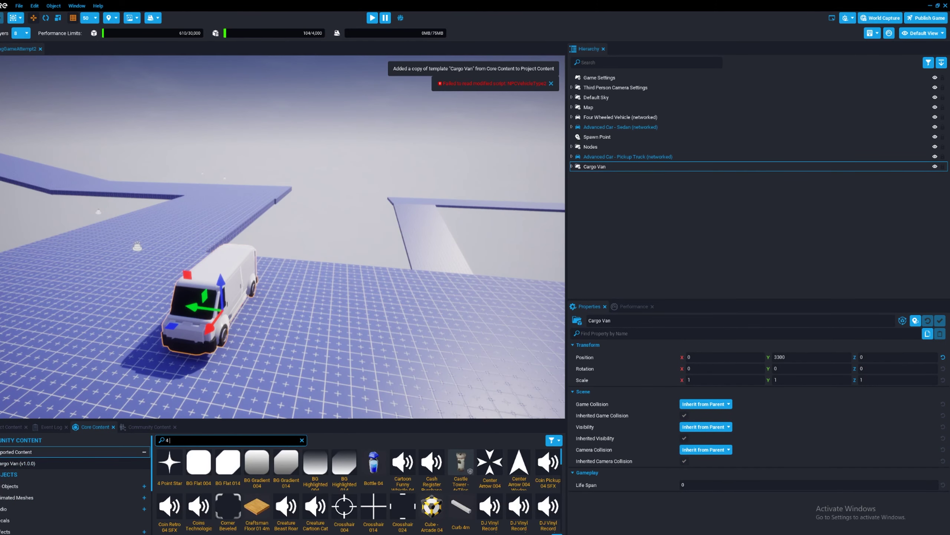
pyautogui.press('BackSpace')
pyautogui.press('BackSpace')
pyautogui.press('BackSpace')
pyautogui.press('BackSpace')
pyautogui.press('BackSpace')
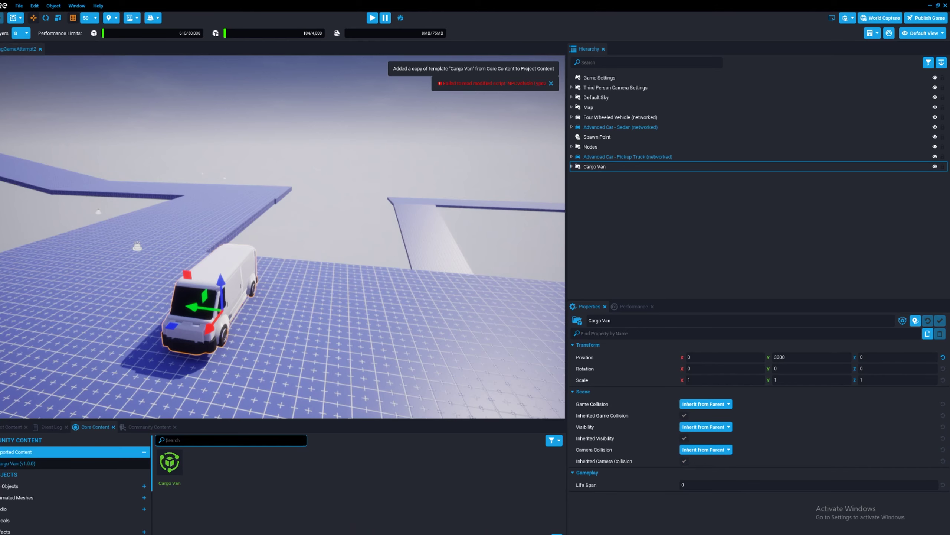
pyautogui.write('vehic;e')
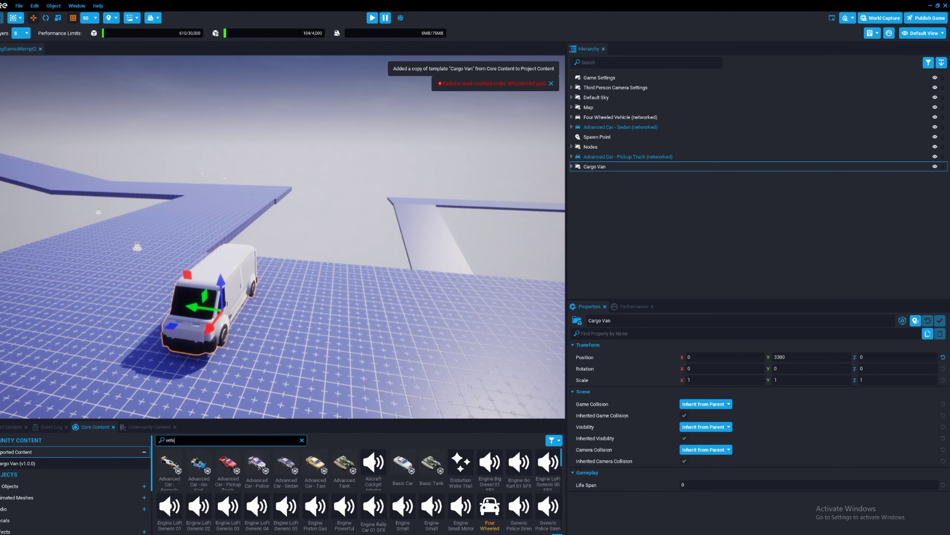
pyautogui.press('BackSpace')
pyautogui.press('BackSpace')
pyautogui.write('le')
pyautogui.moveTo(497, 504); pyautogui.dragTo(600, 177)
pyautogui.click(441, 282)
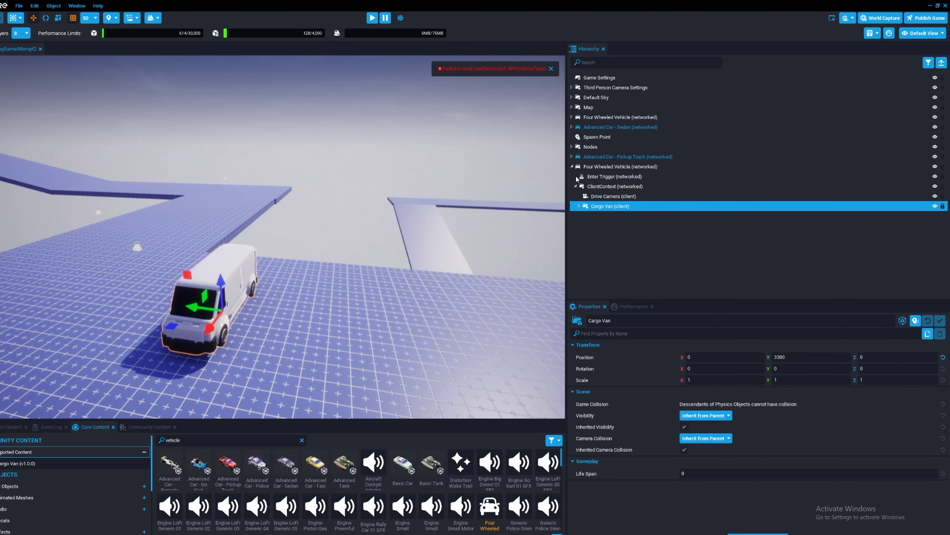
# - Set the Y position of the Cargo Van inside the Four Wheeled Vehicle to 0
pyautogui.click(606, 167)
pyautogui.click(610, 206)
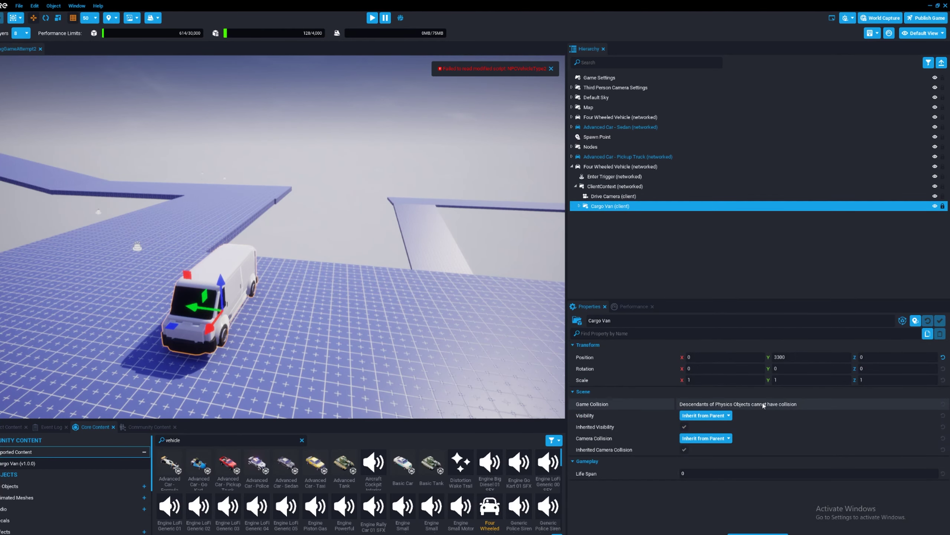
pyautogui.click(811, 357)
pyautogui.write('0')
pyautogui.press('Return')
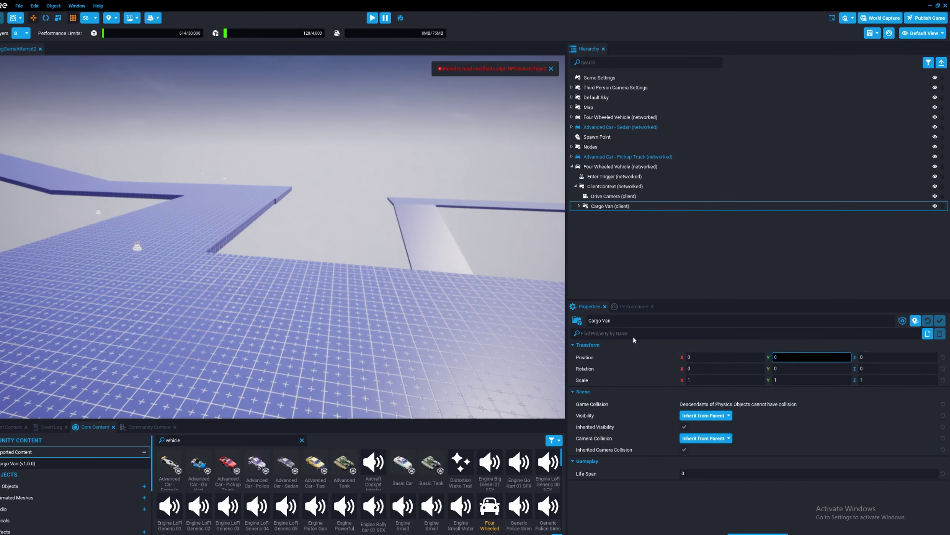
pyautogui.press('f')
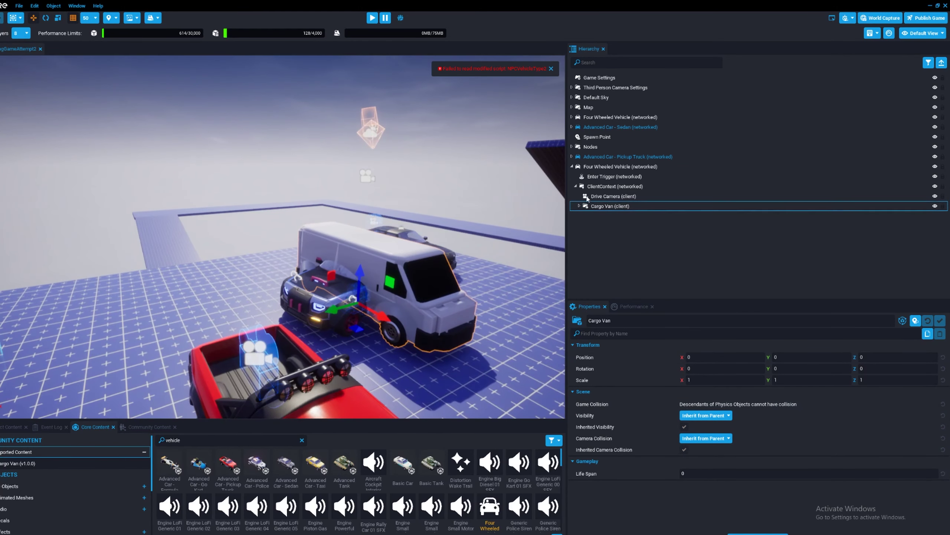
# - Move the new Four Wheeled Vehicle with its van away from the other cars and check the van's wheels up close
pyautogui.click(614, 166)
pyautogui.moveTo(328, 310); pyautogui.dragTo(210, 344)
pyautogui.click(610, 206)
pyautogui.keyDown('alt'); pyautogui.moveTo(337, 262); pyautogui.dragTo(299, 262); pyautogui.keyUp('alt')
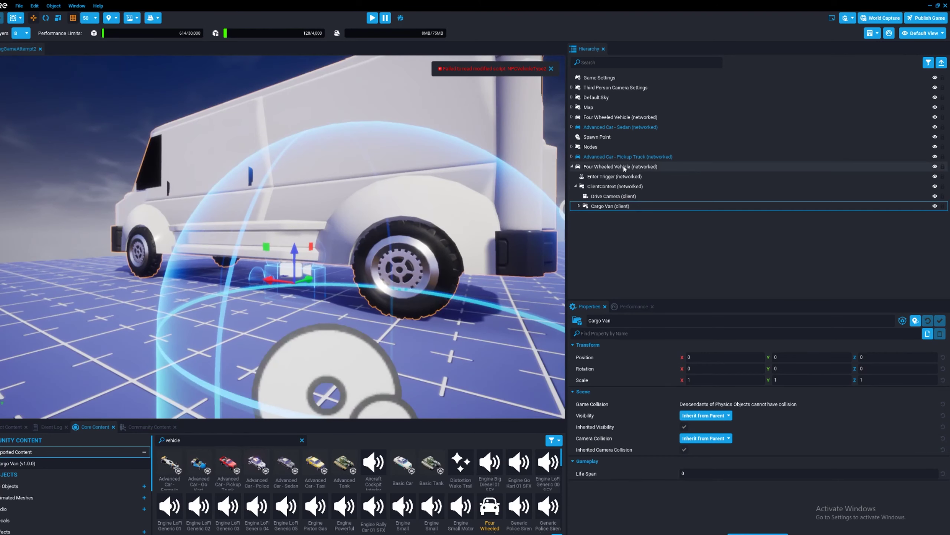
# - Assign the Cargo Van's front left, front right, back left and back right wheel groups to the Four Wheeled Vehicle's matching wheel references
pyautogui.click(624, 167)
pyautogui.scroll(-3, 728, 471)
pyautogui.scroll(-3, 728, 471)
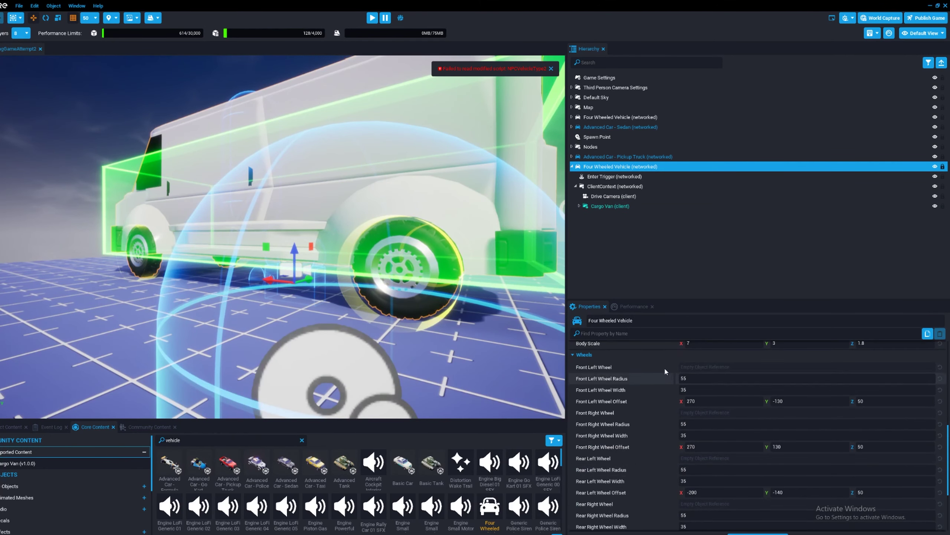
pyautogui.click(579, 206)
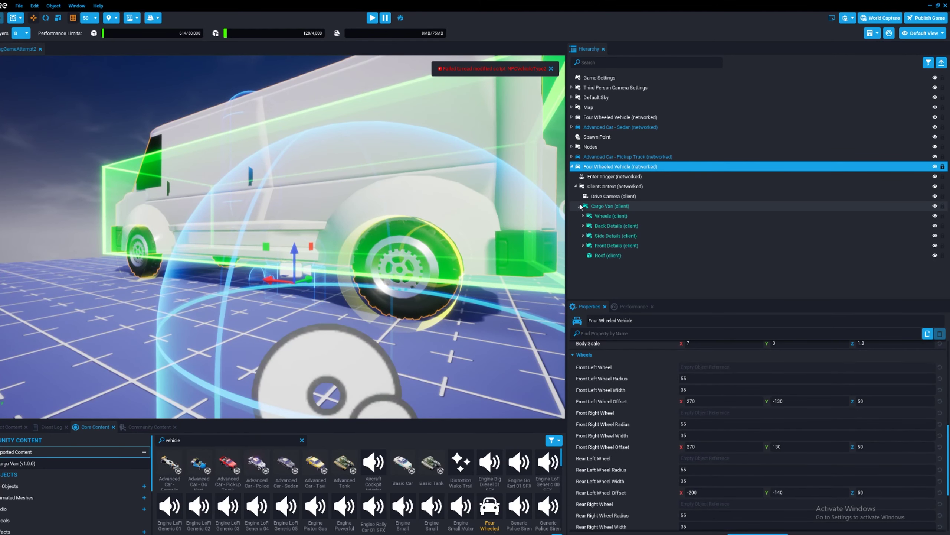
pyautogui.click(582, 216)
pyautogui.moveTo(622, 226); pyautogui.dragTo(704, 412)
pyautogui.moveTo(639, 245); pyautogui.dragTo(704, 458)
pyautogui.moveTo(636, 252); pyautogui.dragTo(703, 504)
# - Set the Four Wheeled Vehicle's Front Left Wheel Offset Y to -110 after trying -120
pyautogui.moveTo(487, 258); pyautogui.dragTo(557, 257, button='right')
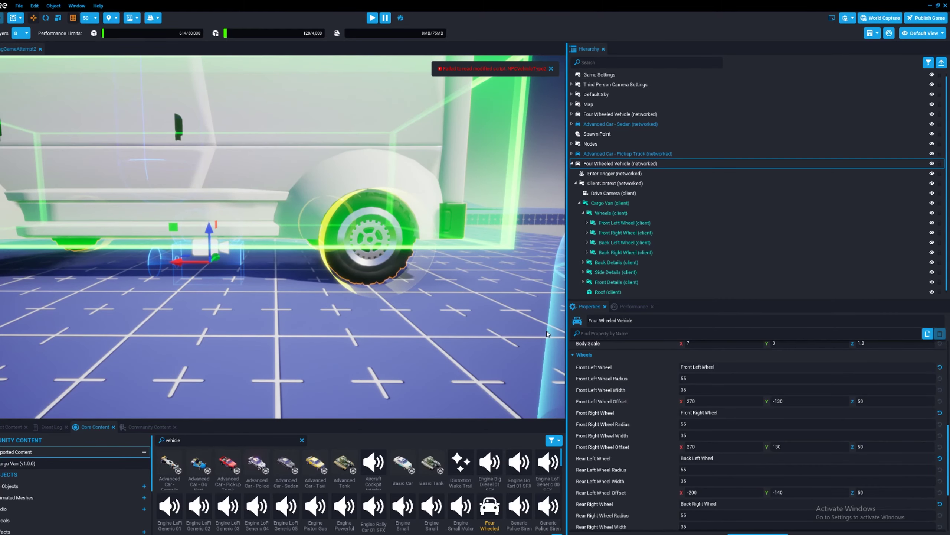
pyautogui.moveTo(461, 289); pyautogui.dragTo(340, 270, button='right')
pyautogui.press('a')
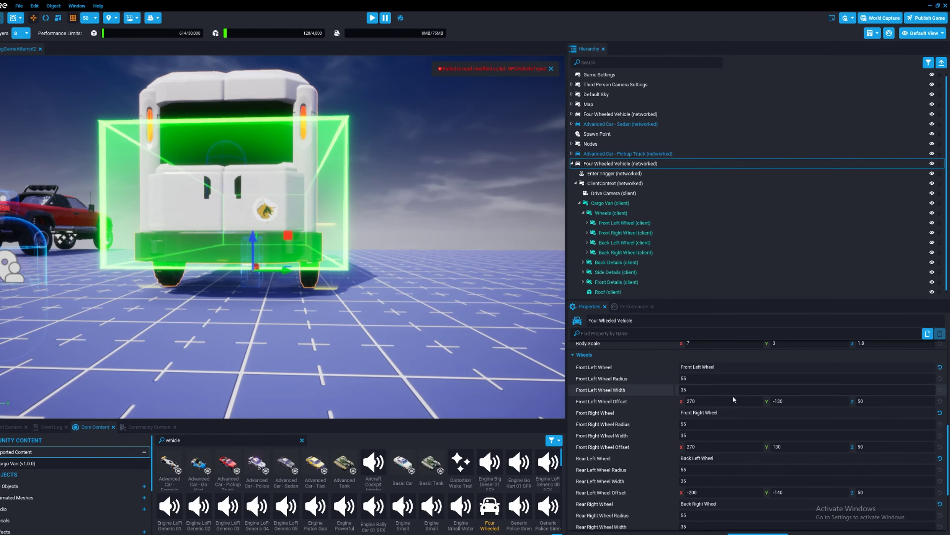
pyautogui.click(794, 401)
pyautogui.moveTo(794, 402); pyautogui.dragTo(760, 400)
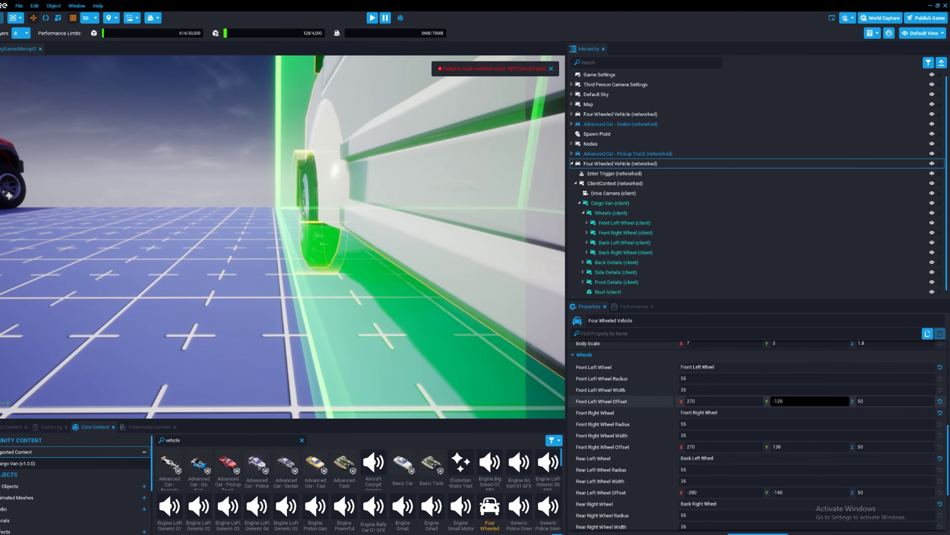
pyautogui.press('Tab')
pyautogui.click(777, 400)
pyautogui.press('BackSpace')
pyautogui.write('1')
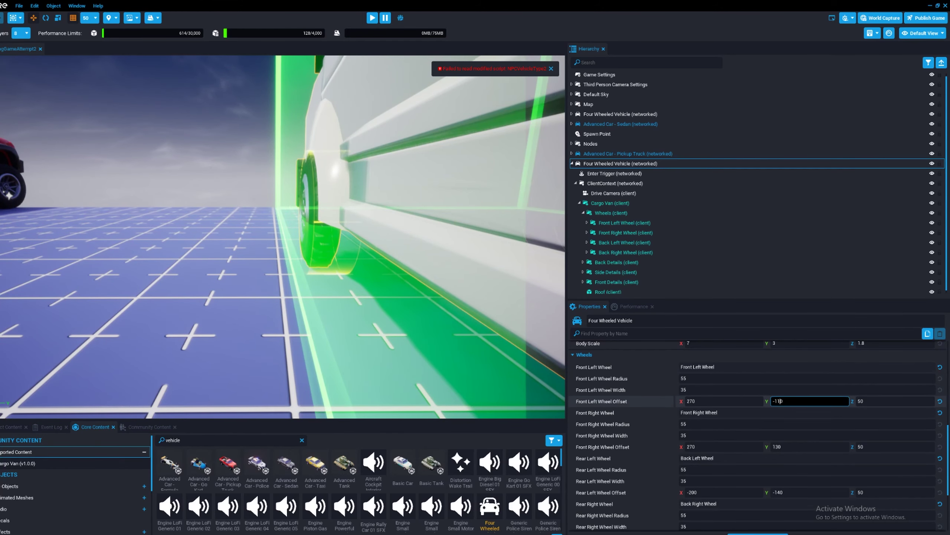
# - Set the Four Wheeled Vehicle's Front Right Wheel Offset Y to 110
pyautogui.press('s')
pyautogui.moveTo(382, 271); pyautogui.dragTo(383, 262, button='right')
pyautogui.press('d')
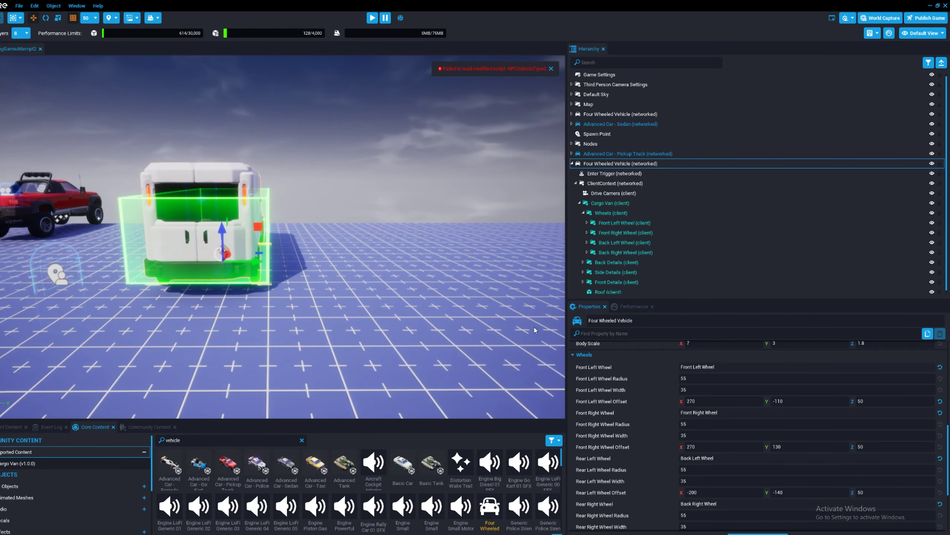
pyautogui.click(784, 447)
pyautogui.click(780, 447)
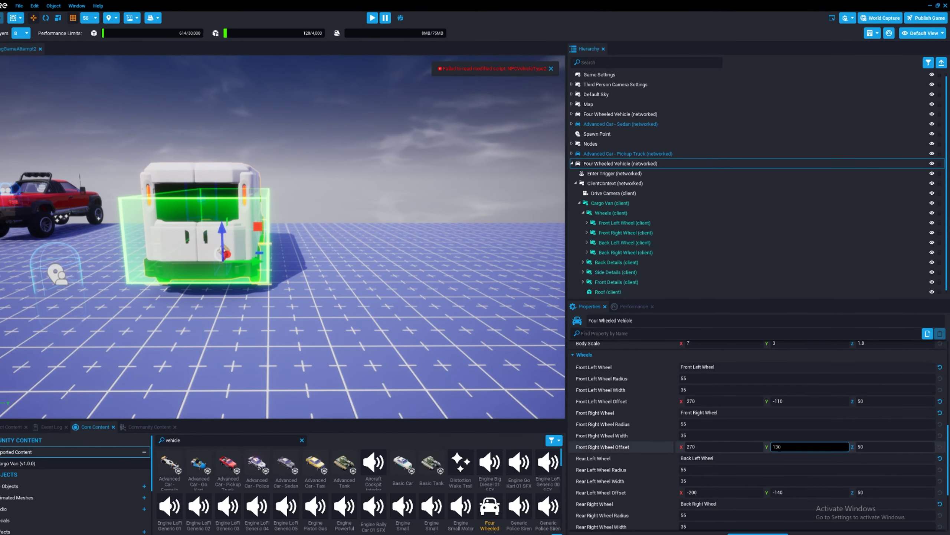
# - Set the Rear Left Wheel Offset Y to -110 and the Rear Right Wheel Offset Y to 110, and save the project
pyautogui.click(782, 492)
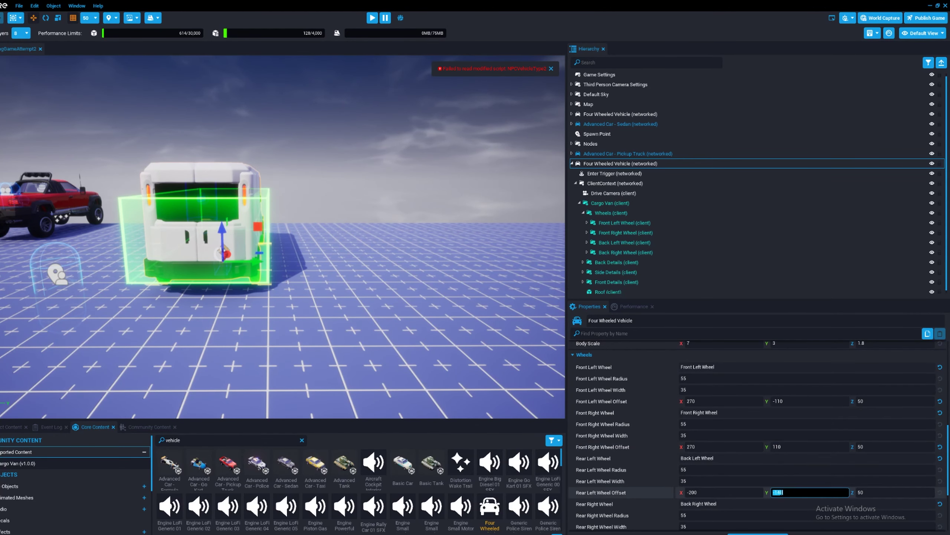
pyautogui.click(778, 492)
pyautogui.press('Delete')
pyautogui.write('11')
pyautogui.scroll(-3, 785, 487)
pyautogui.click(785, 488)
pyautogui.click(779, 489)
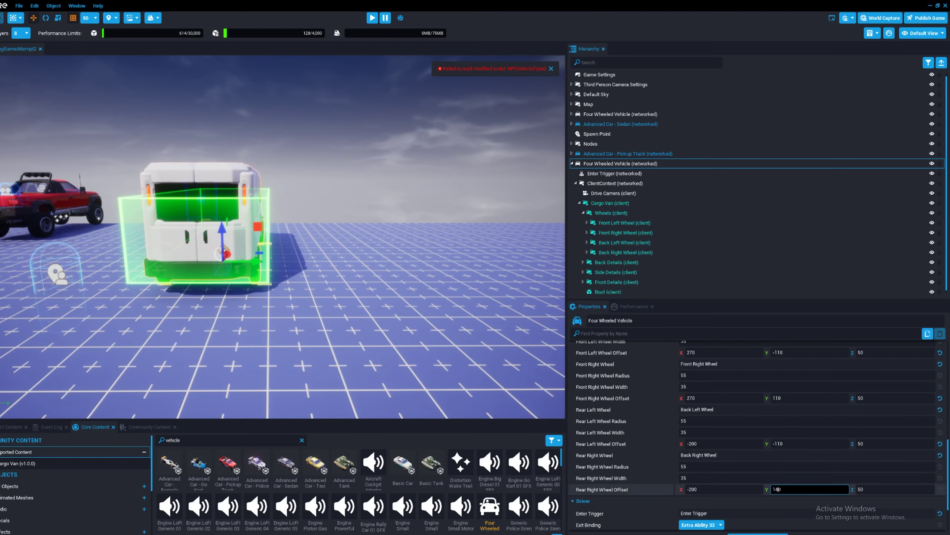
pyautogui.press('BackSpace')
pyautogui.write('1')
pyautogui.hotkey('ctrl', 's')
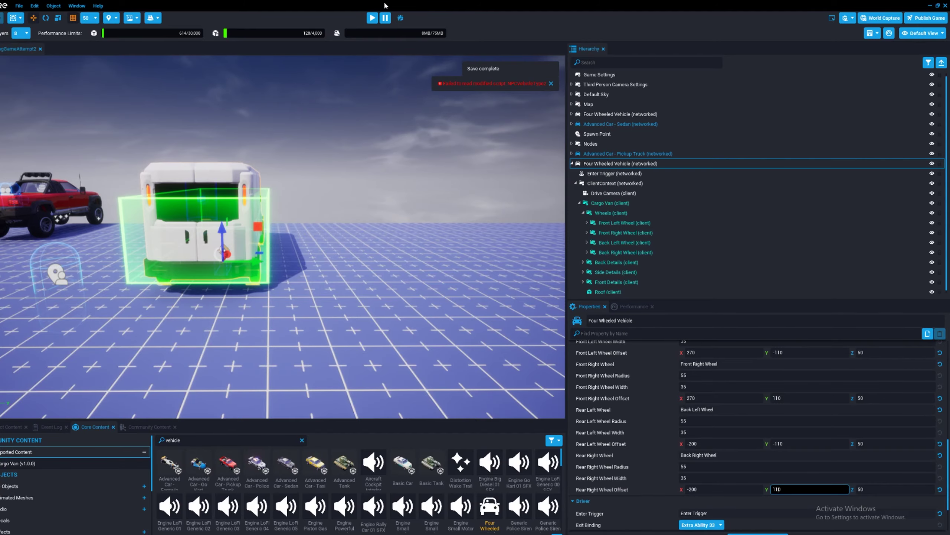
# - Preview the game, test-drive a vehicle near the van to check its wheels, and end the preview
pyautogui.click(372, 18)
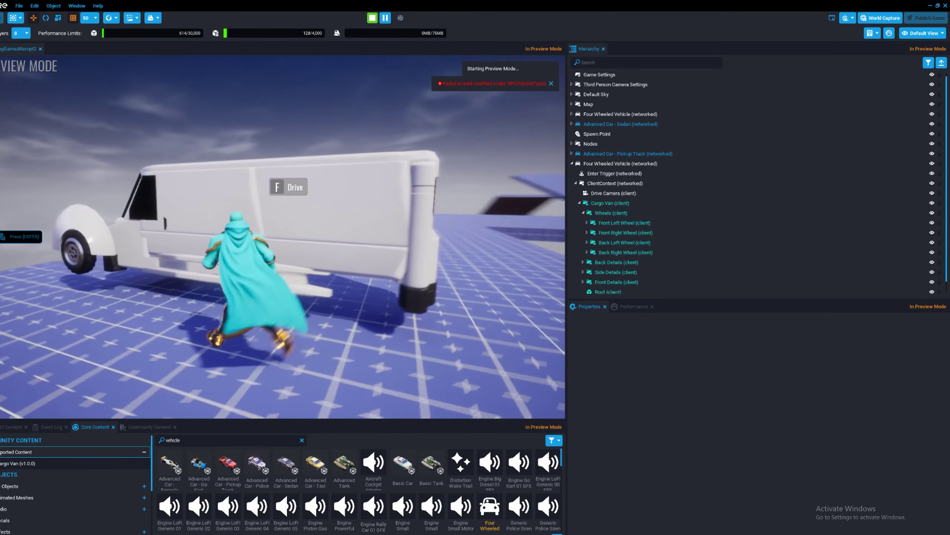
pyautogui.press('f')
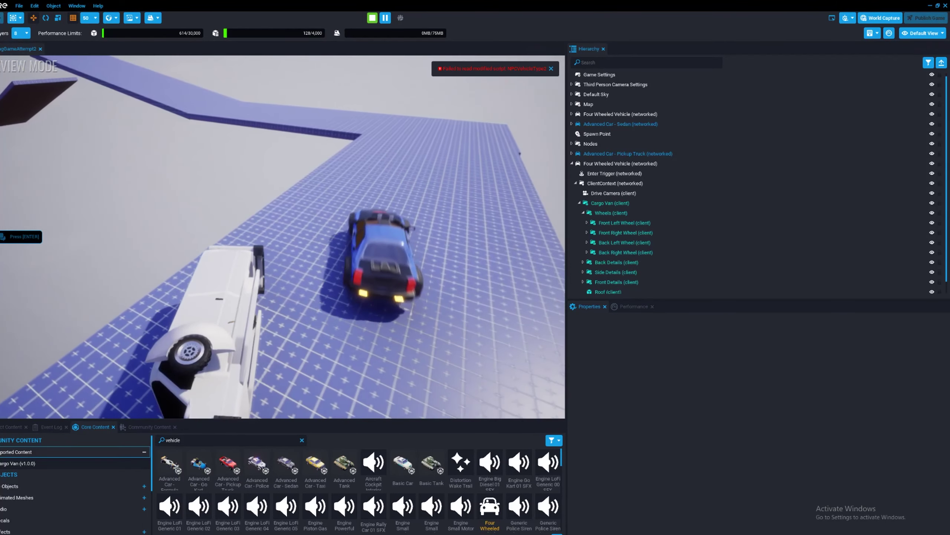
pyautogui.press('Escape')
# - Assign the Wheel group nested inside the van's Front Left Wheel to the vehicle's Front Left Wheel reference
pyautogui.doubleClick(658, 223)
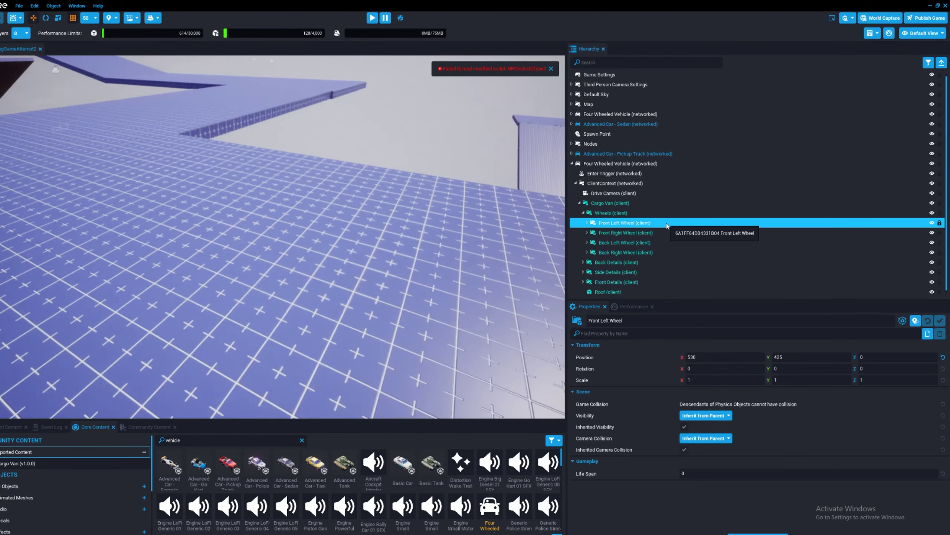
pyautogui.moveTo(141, 163); pyautogui.dragTo(105, 140, button='right')
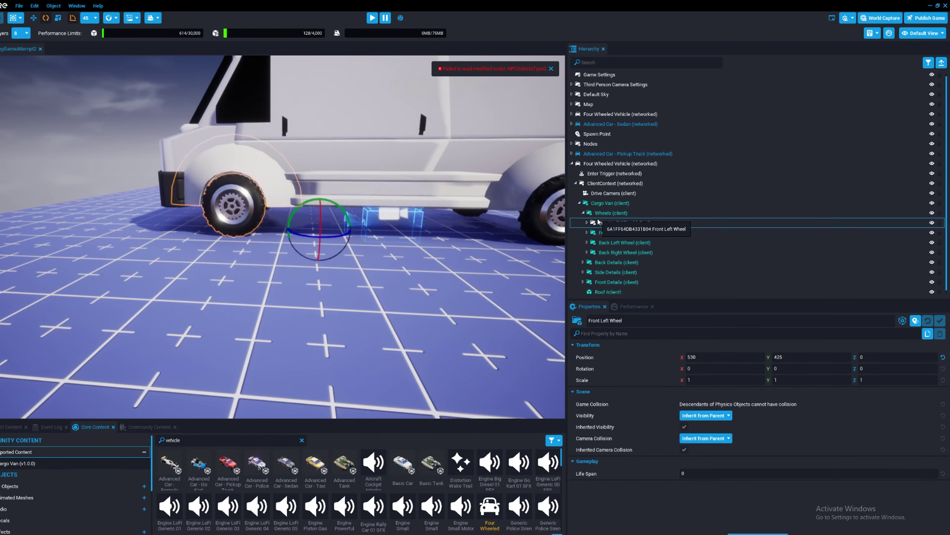
pyautogui.click(587, 223)
pyautogui.click(618, 233)
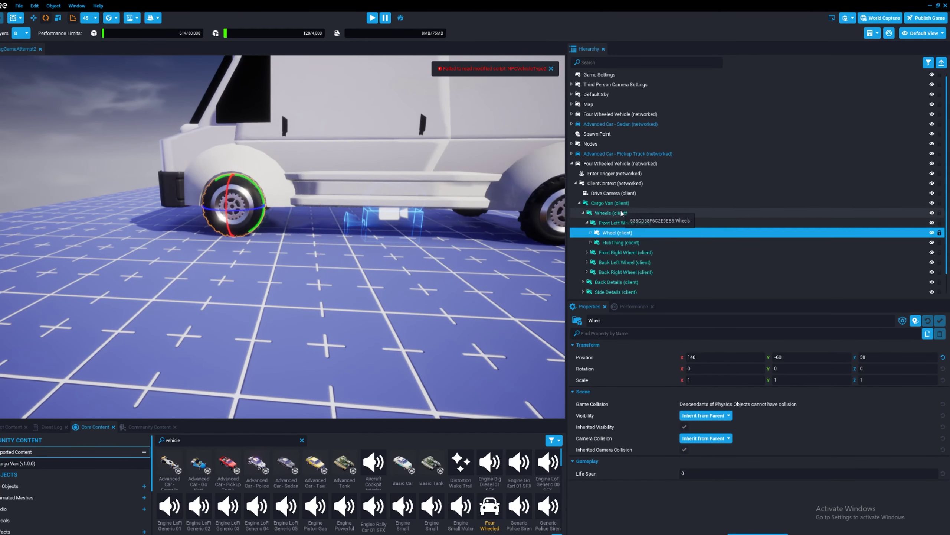
pyautogui.click(613, 164)
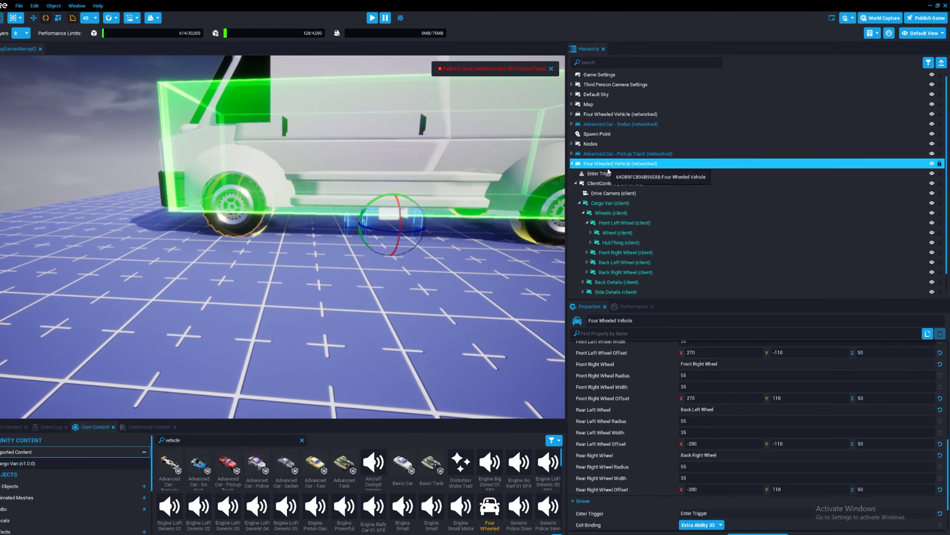
pyautogui.scroll(-10, 735, 412)
pyautogui.scroll(3, 729, 405)
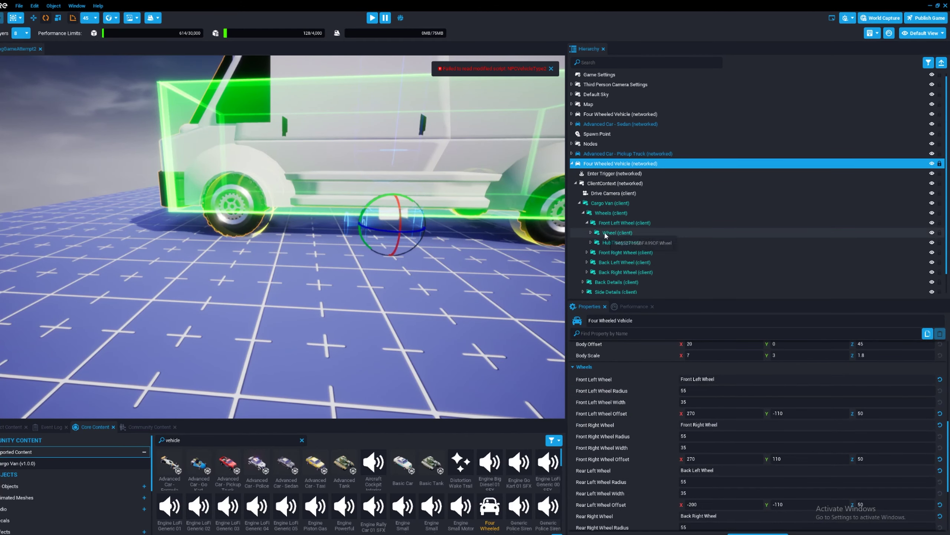
# - Assign the Wheel group nested inside the van's Front Right Wheel to the vehicle's Front Right Wheel reference
pyautogui.click(626, 251)
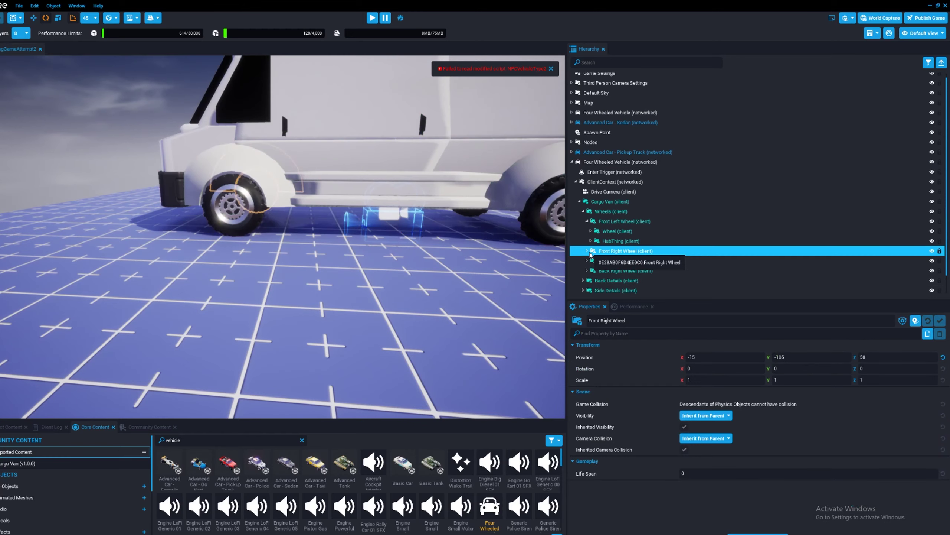
pyautogui.click(587, 251)
pyautogui.click(607, 162)
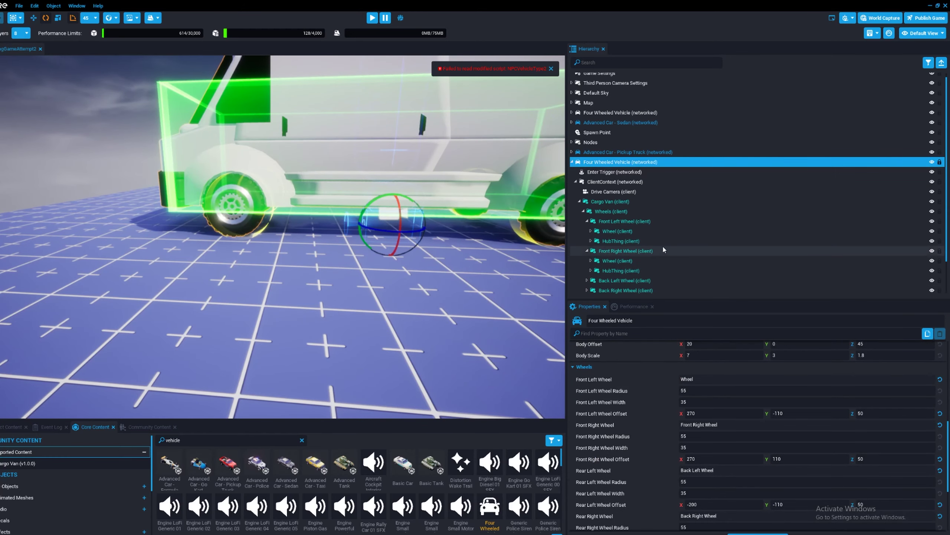
pyautogui.moveTo(716, 444); pyautogui.dragTo(708, 424)
# - Assign the Wheel groups nested inside Back Left Wheel and Back Right Wheel to the vehicle's Rear Left and Rear Right Wheel references
pyautogui.scroll(-2, 587, 241)
pyautogui.click(587, 240)
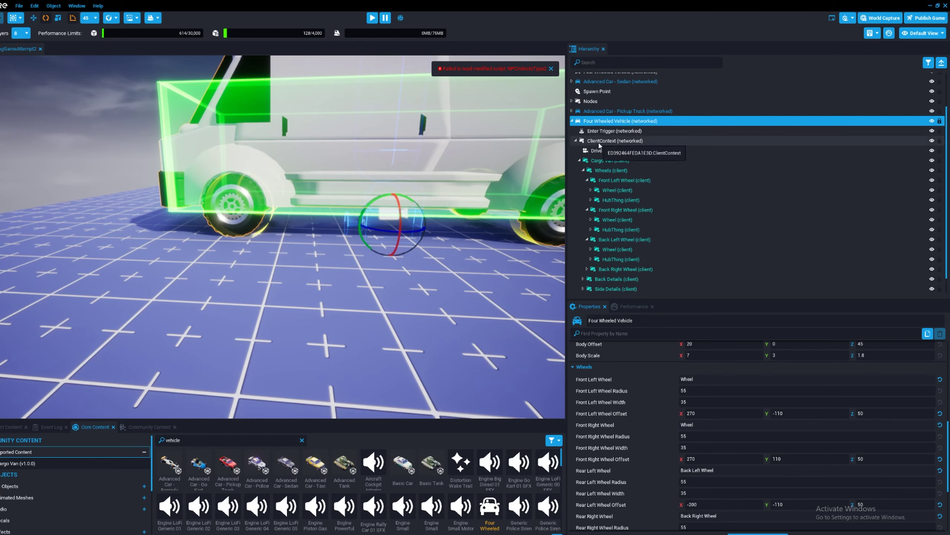
pyautogui.moveTo(618, 249); pyautogui.dragTo(713, 472)
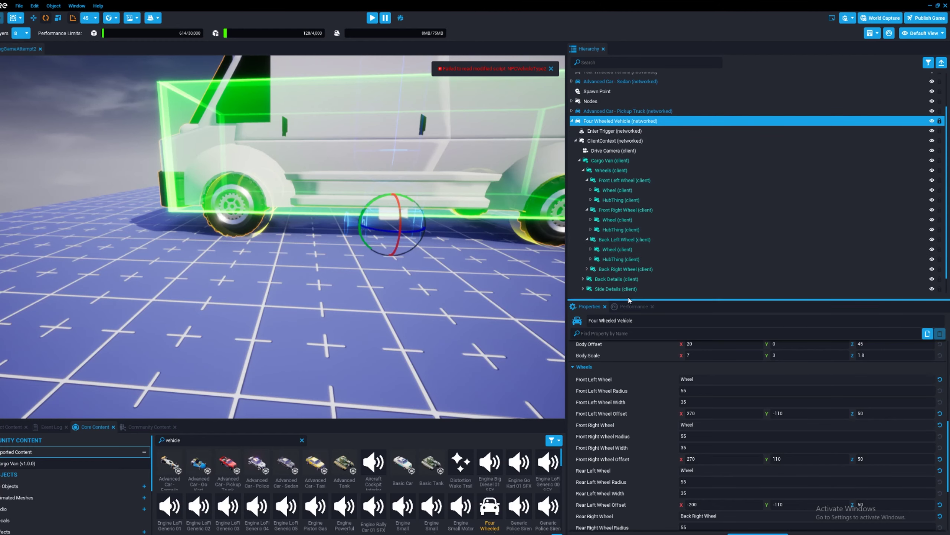
pyautogui.scroll(-1, 587, 258)
pyautogui.click(587, 257)
pyautogui.moveTo(618, 267); pyautogui.dragTo(709, 516)
# - Save the project and start a preview to test the van with its reassigned wheels
pyautogui.hotkey('ctrl', 's')
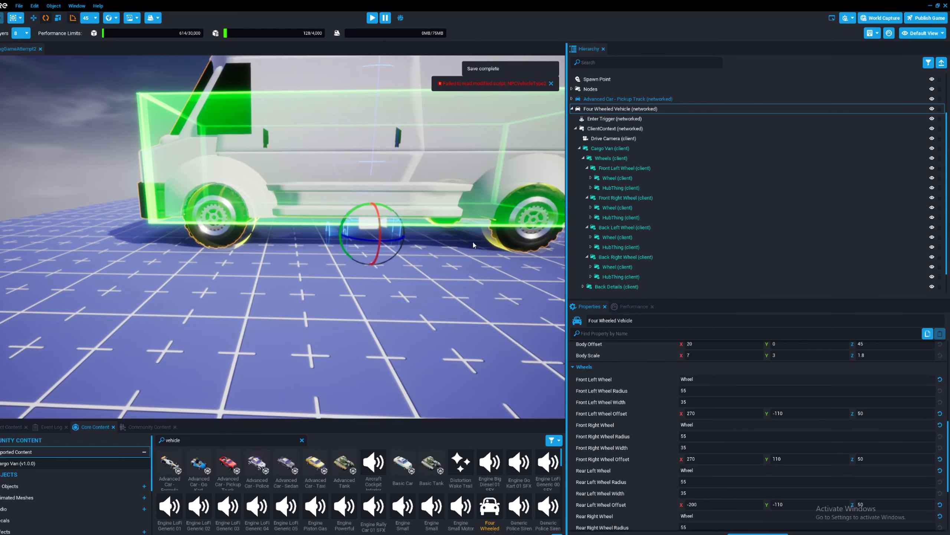
pyautogui.click(372, 18)
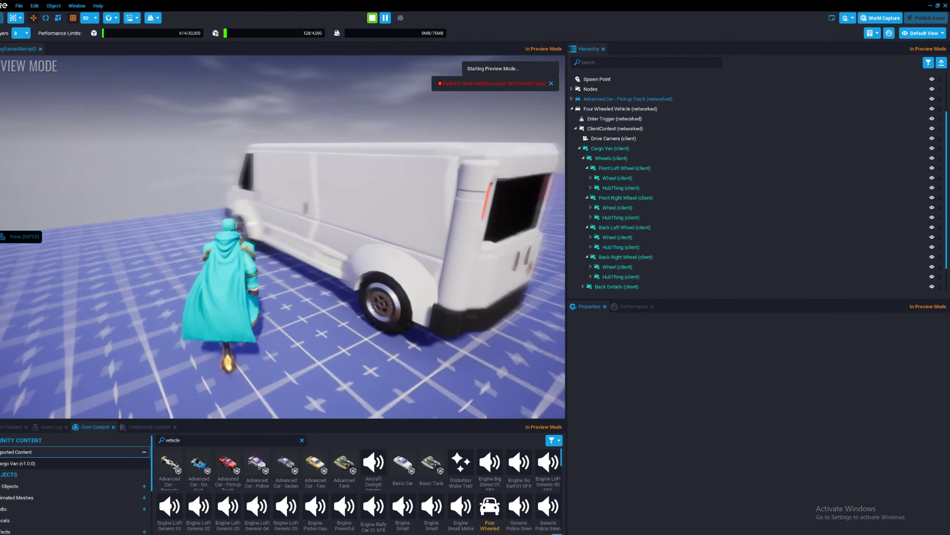